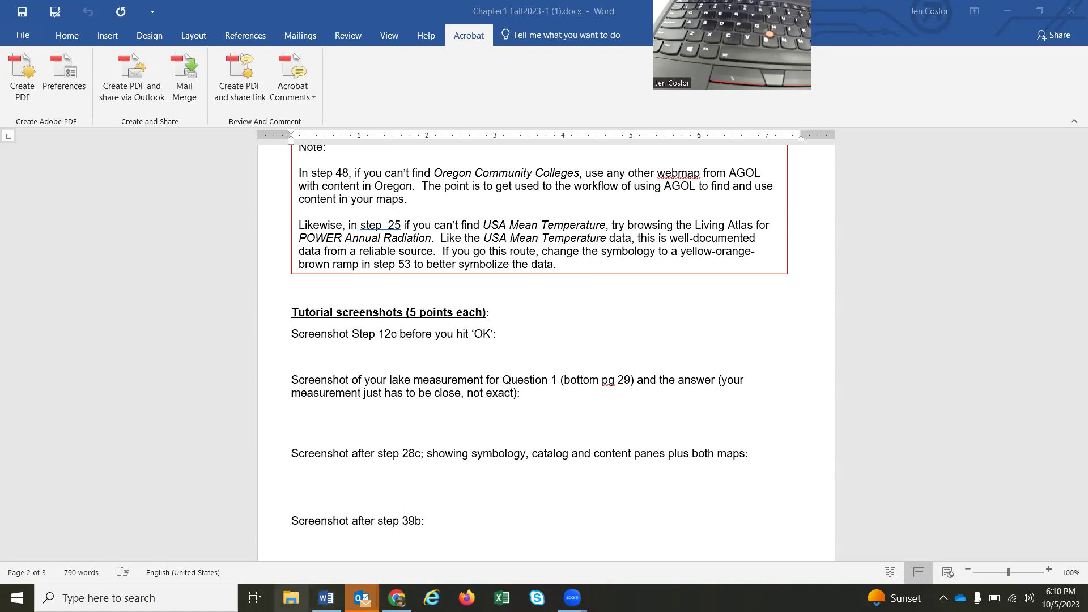
- Check the C:\gisclass folder in File Explorer, then launch ArcGIS Pro from the Start menu
click(291, 598)
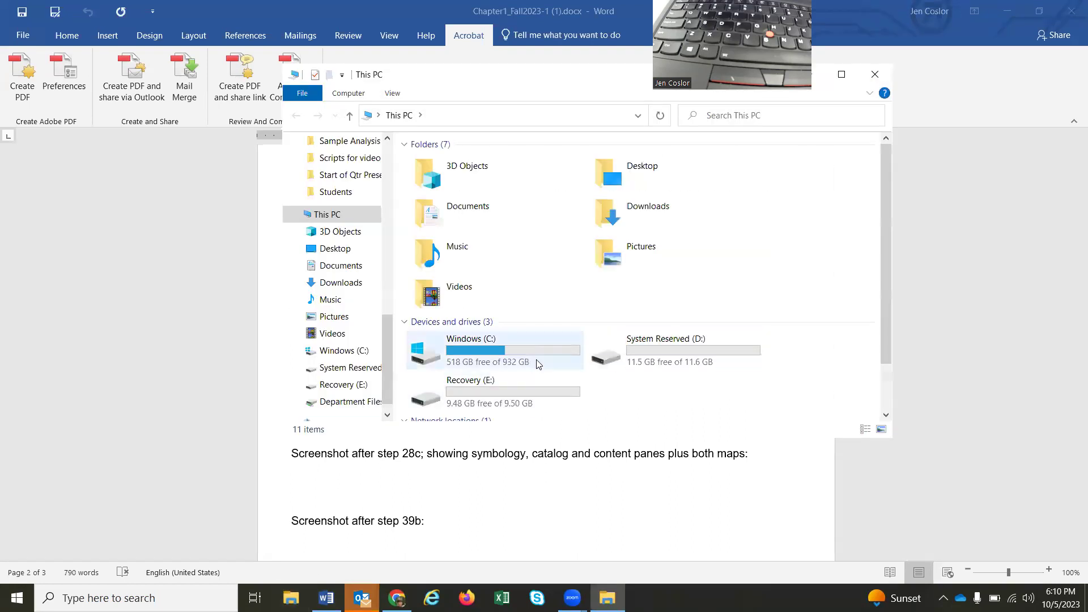
double_click(538, 361)
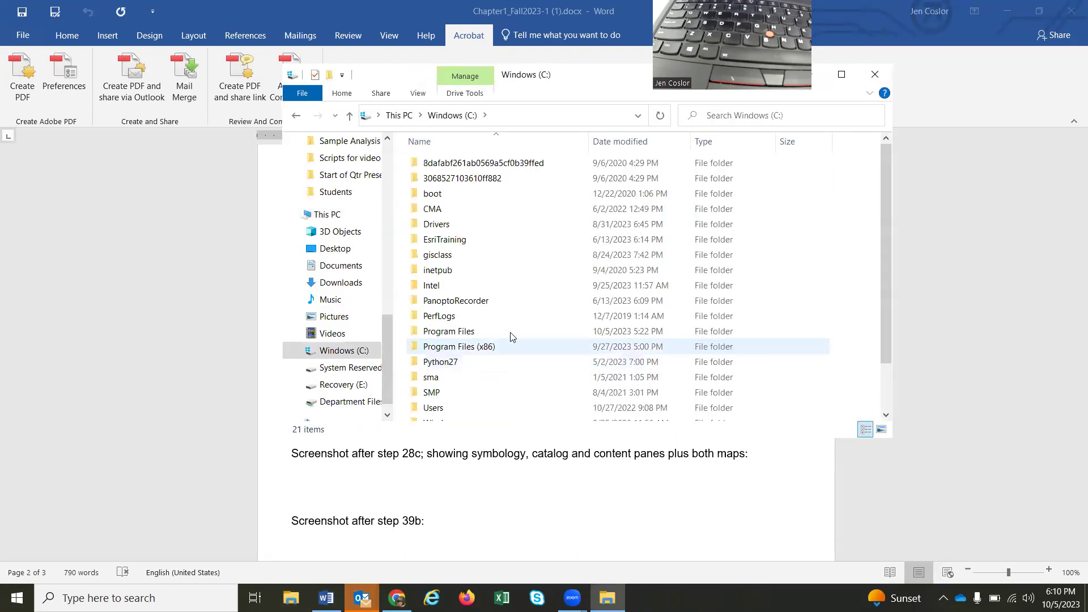
double_click(481, 254)
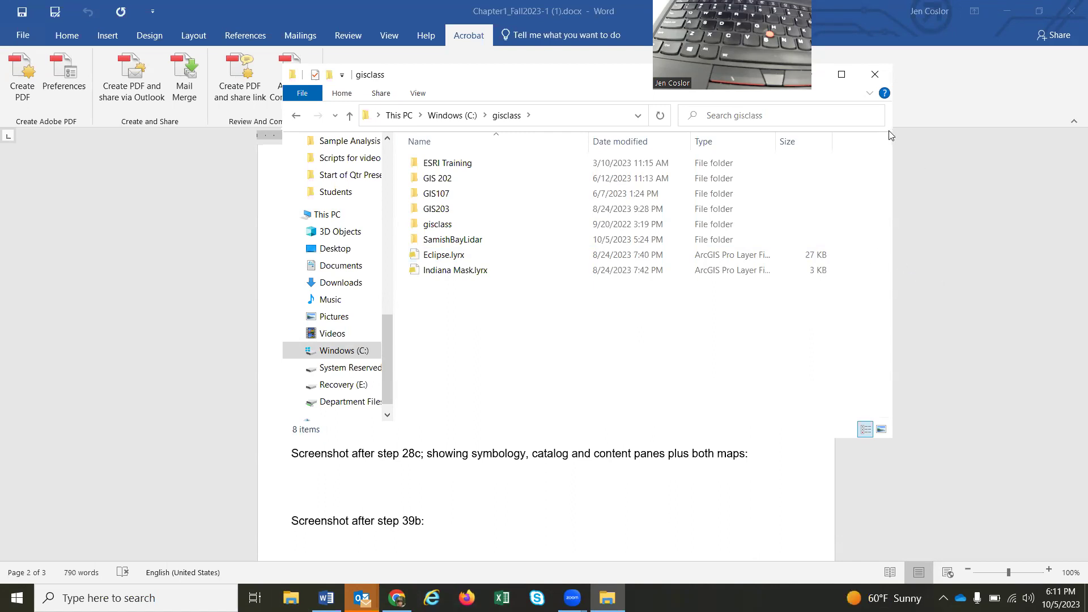
click(878, 79)
click(17, 598)
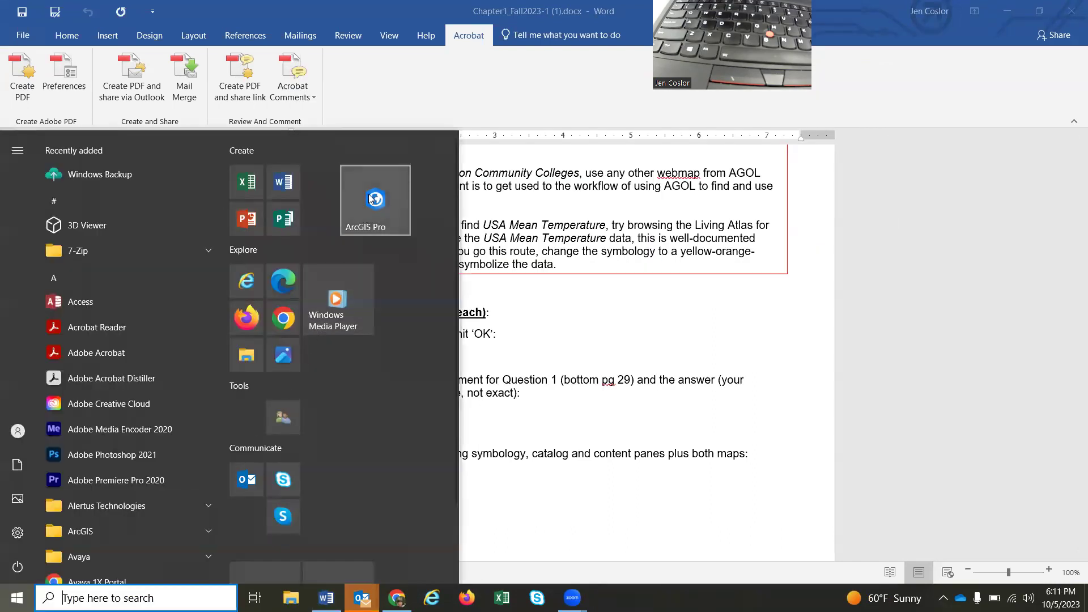
click(396, 215)
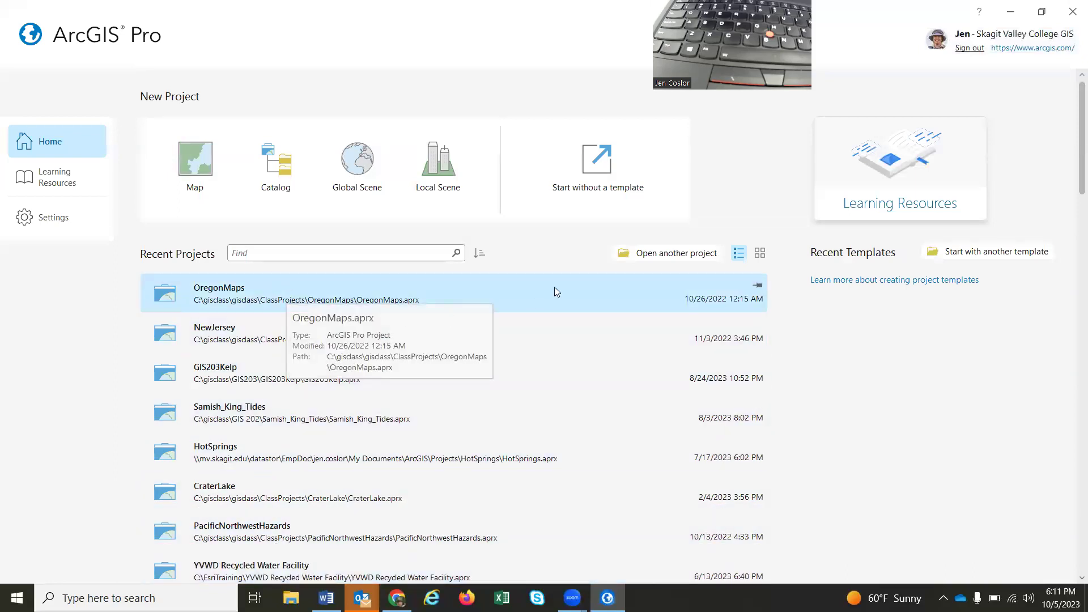
- Open CraterLake.aprx from C:\gisclass\gisclass\ClassProjects\CraterLake
click(655, 255)
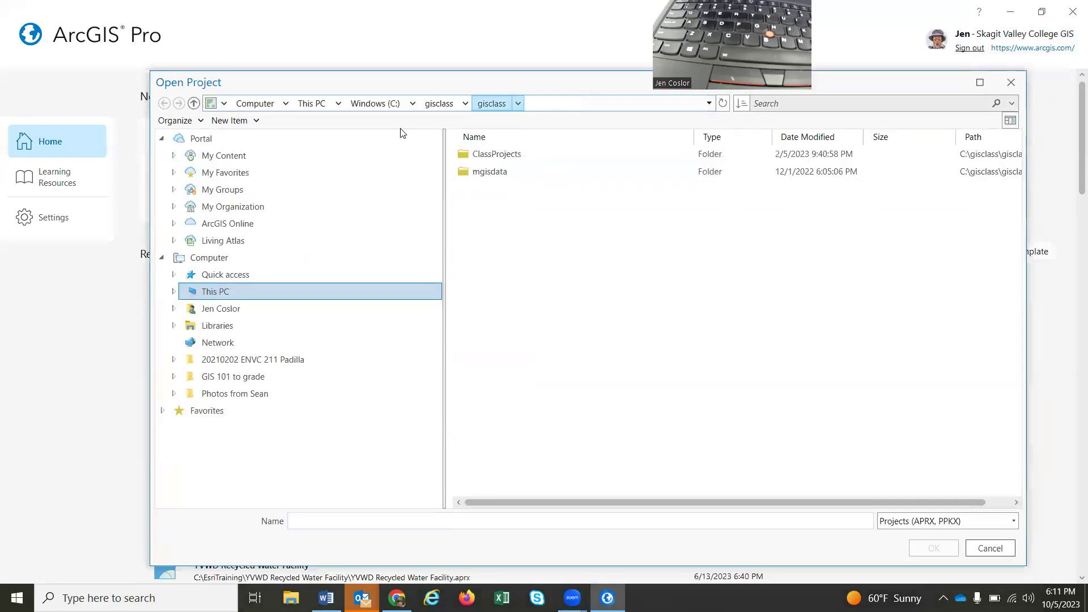
click(206, 292)
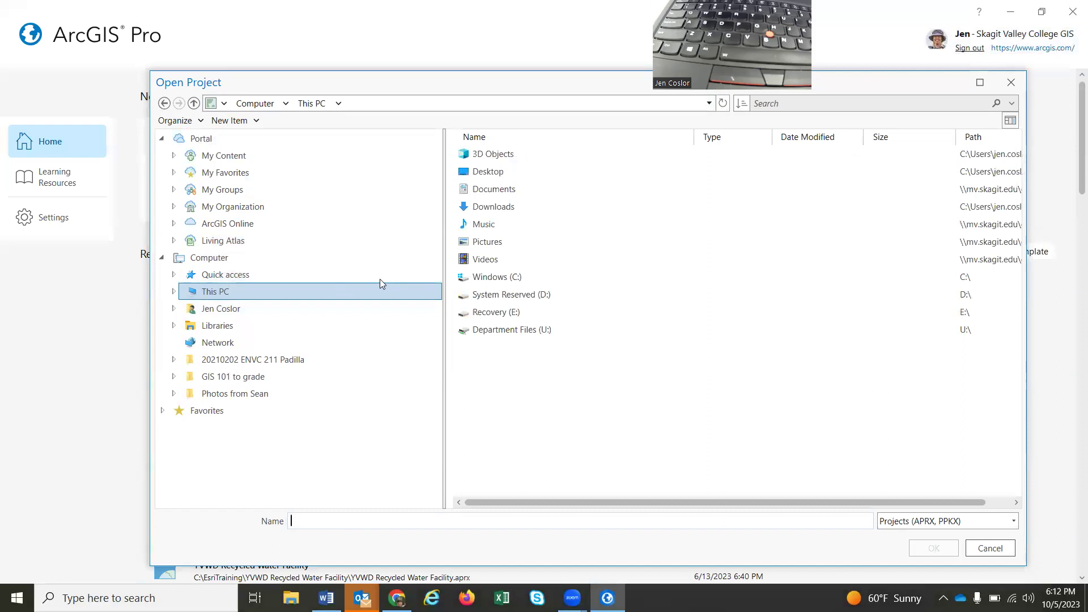
double_click(499, 277)
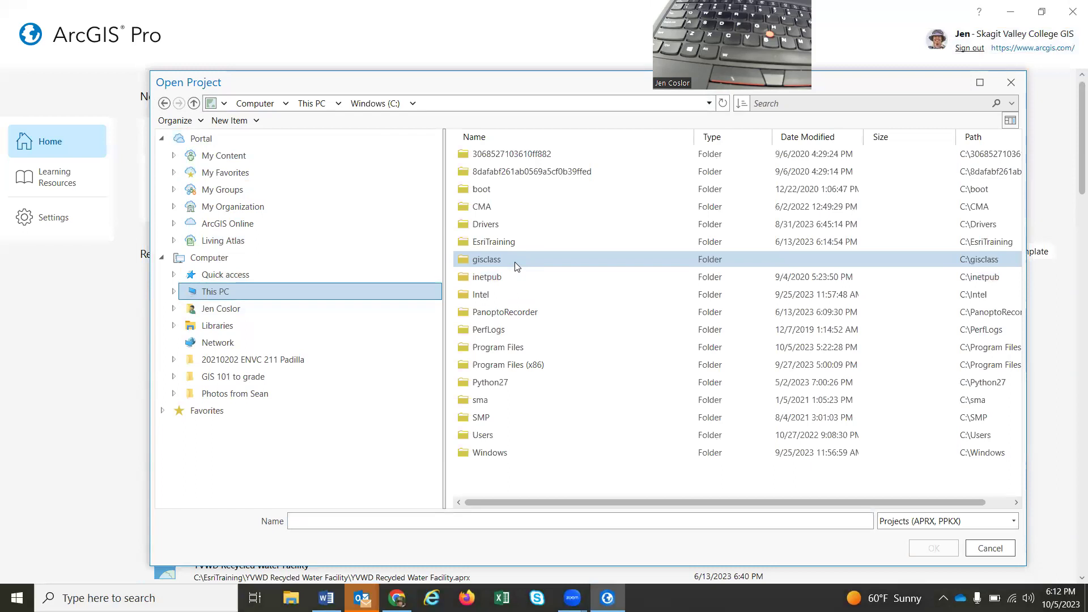
double_click(486, 259)
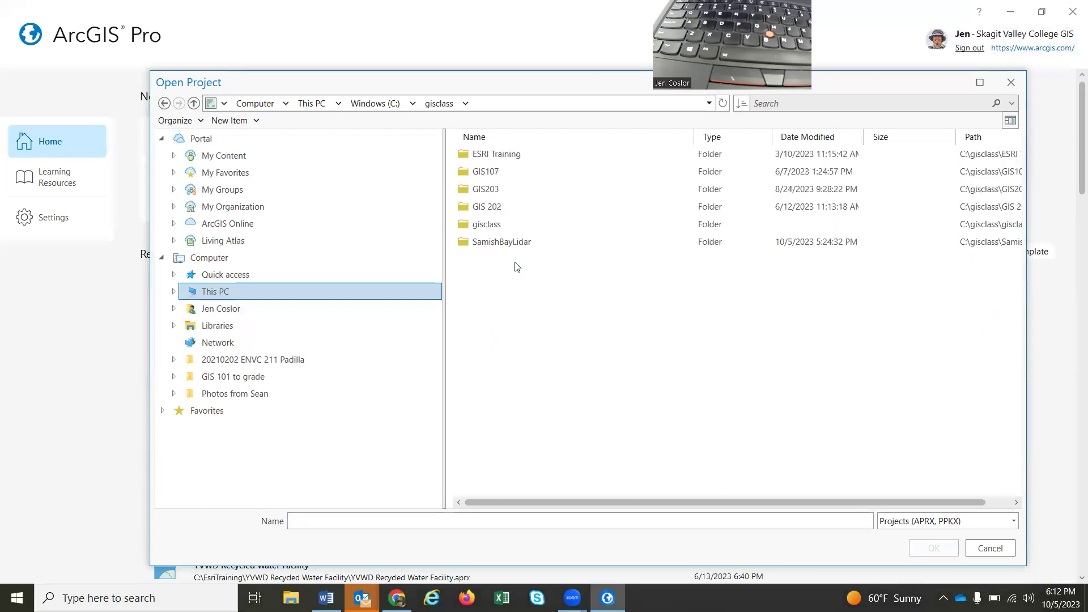
double_click(520, 224)
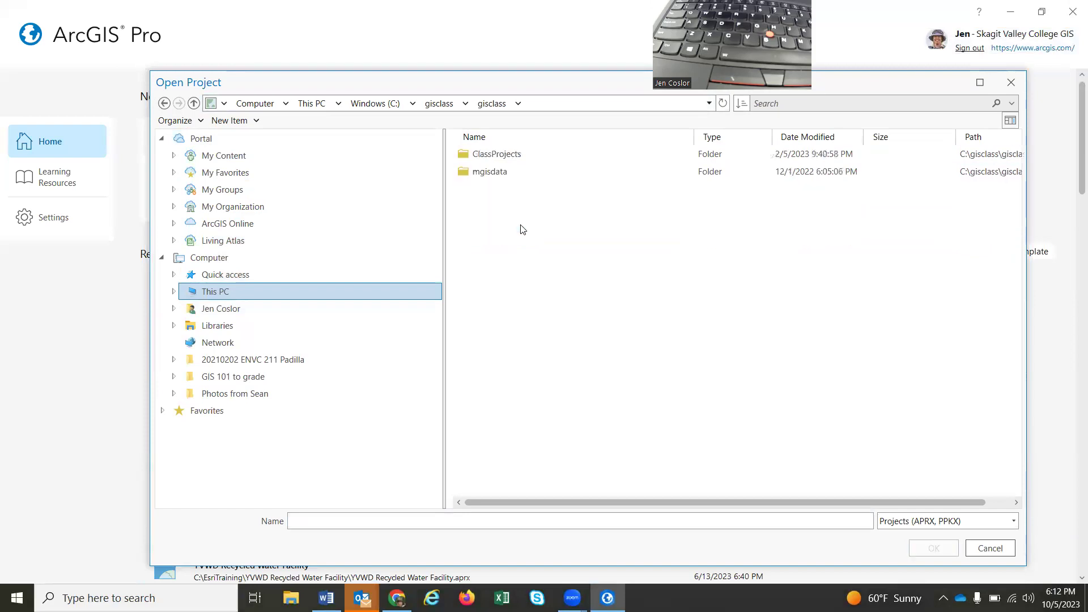
double_click(507, 154)
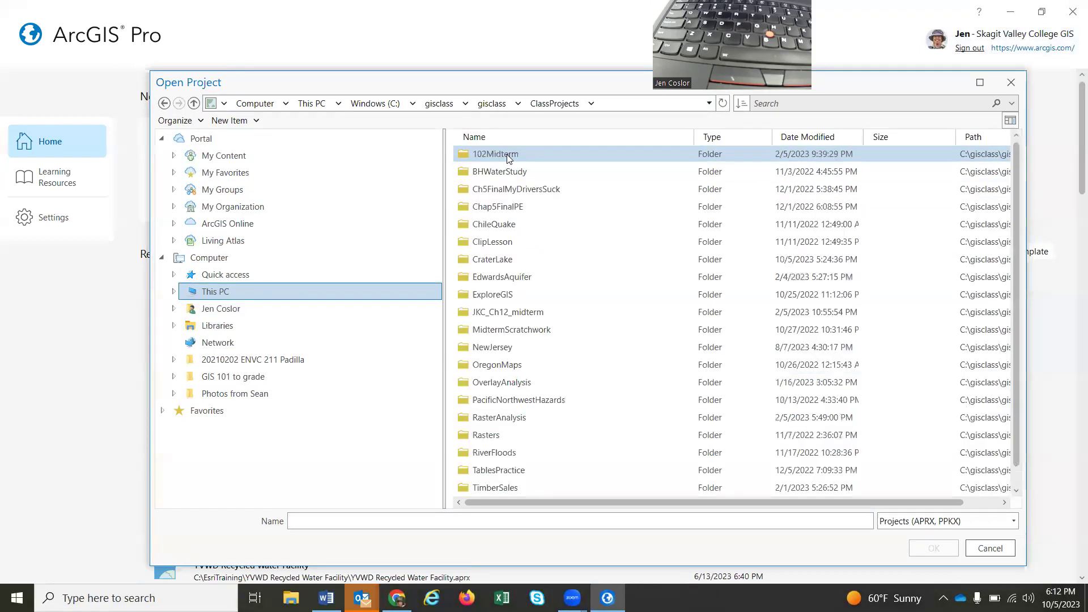
click(510, 264)
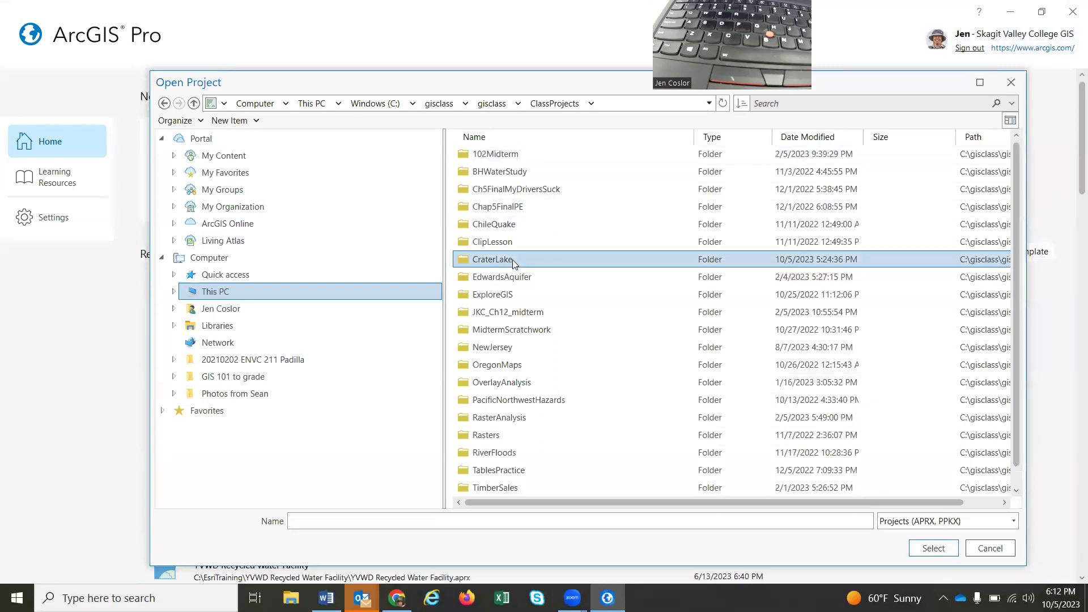
double_click(512, 259)
click(512, 245)
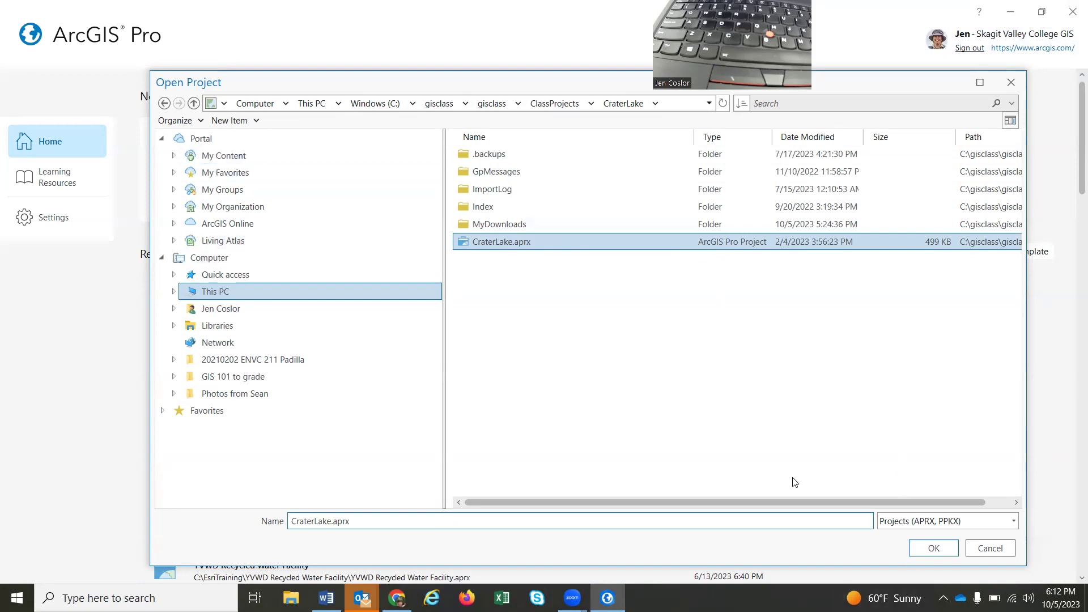
click(941, 550)
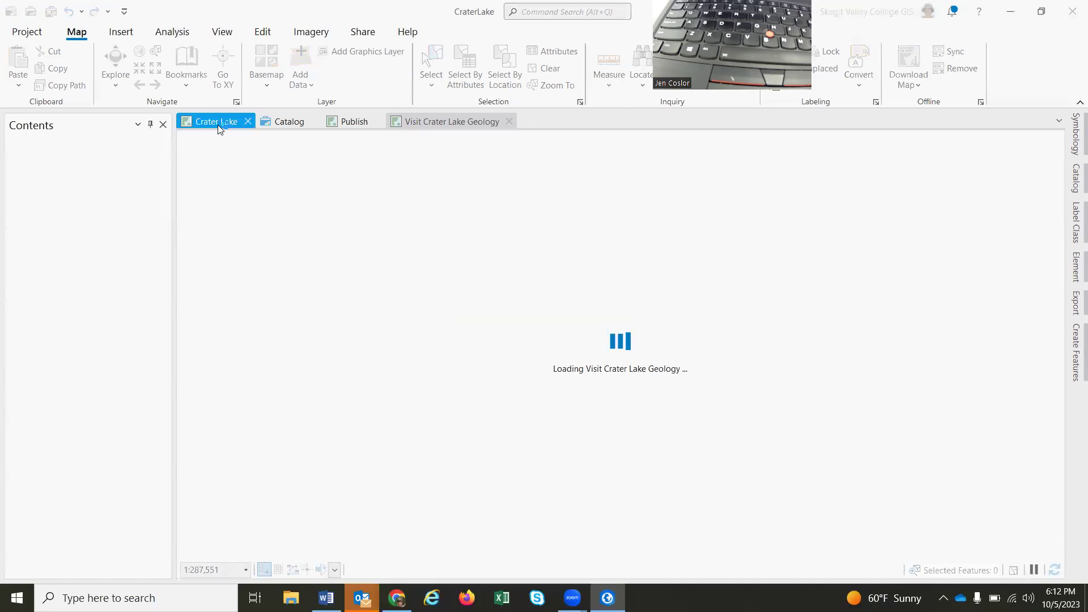
- Zoom the Crater Lake map into the crater floor at about 1:16,147 and start a Win+Shift+S snip
click(218, 123)
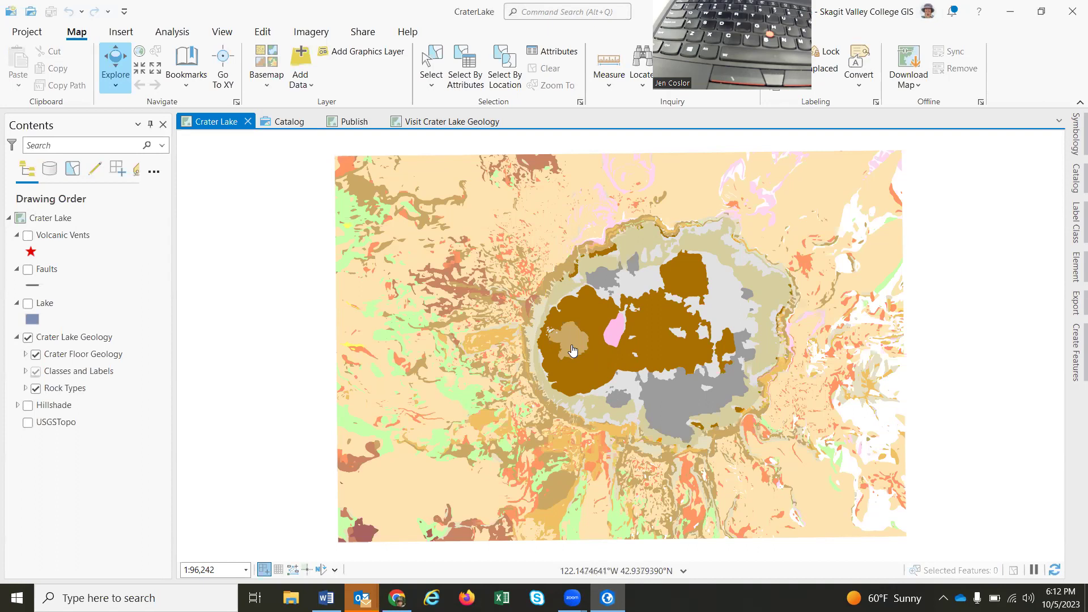
scroll(572, 352, up, 4)
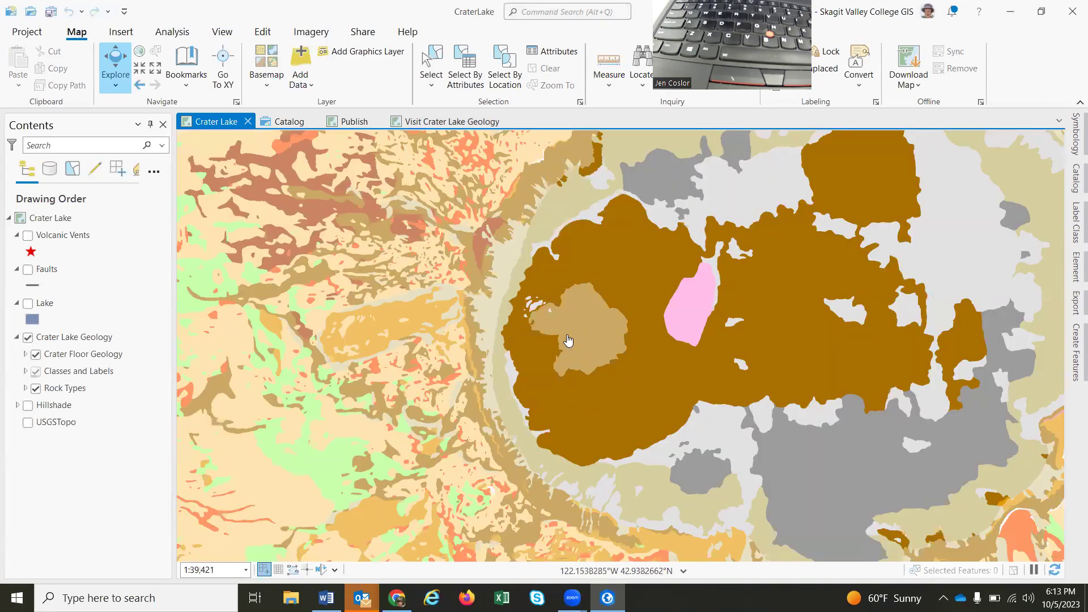
scroll(568, 340, up, 3)
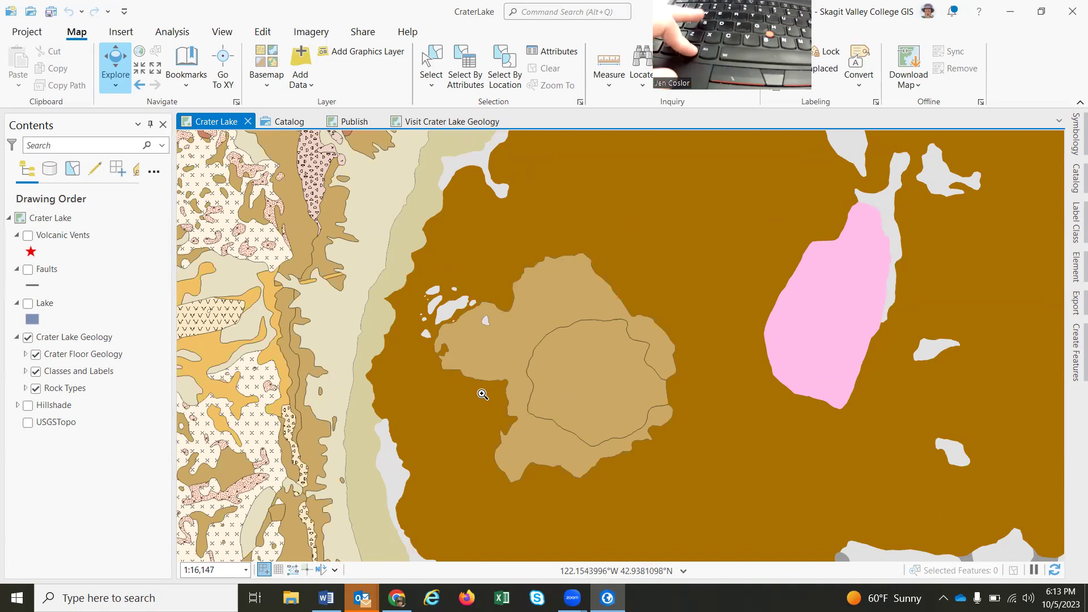
key(super+shift+s)
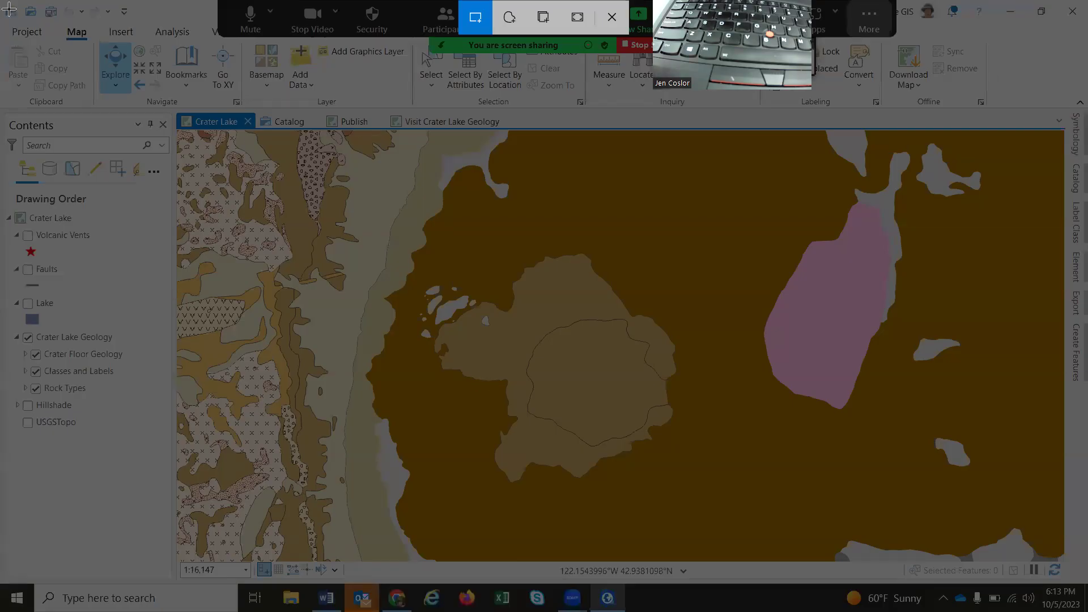
- Snip the entire screen showing the Crater Lake geology map
drag(10, 9, 1079, 590)
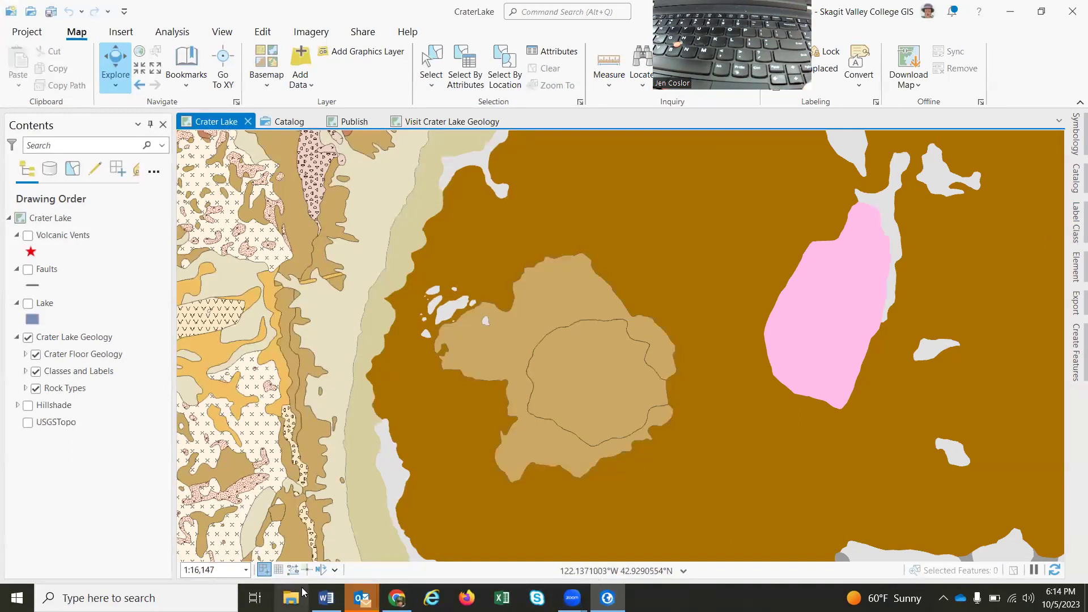
- Paste the map screenshot under 'Screenshot Step 12c' in Word, keeping it full size
click(327, 598)
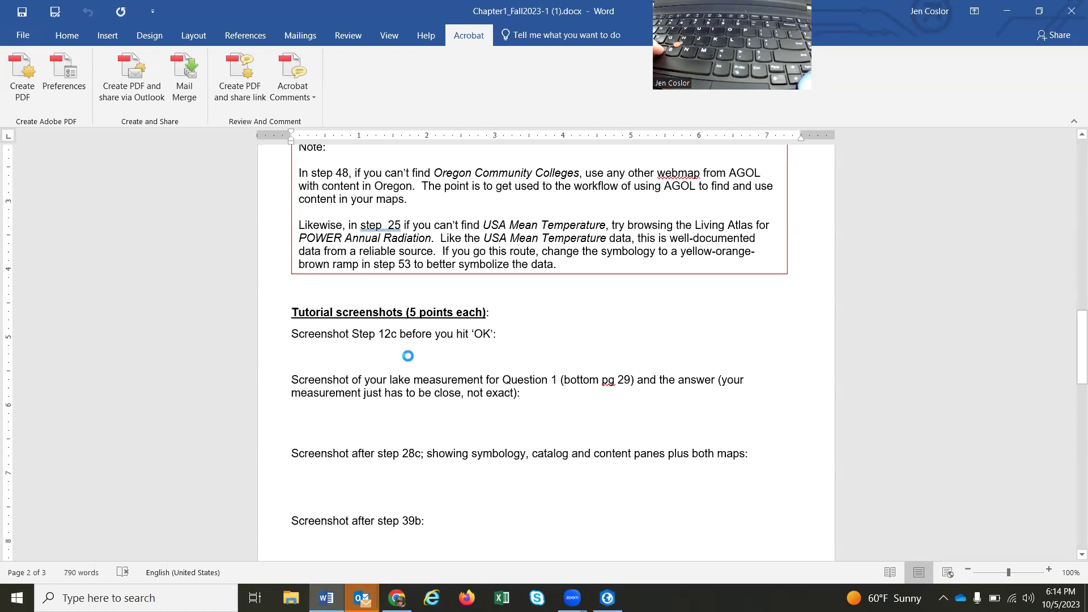
key(ctrl+v)
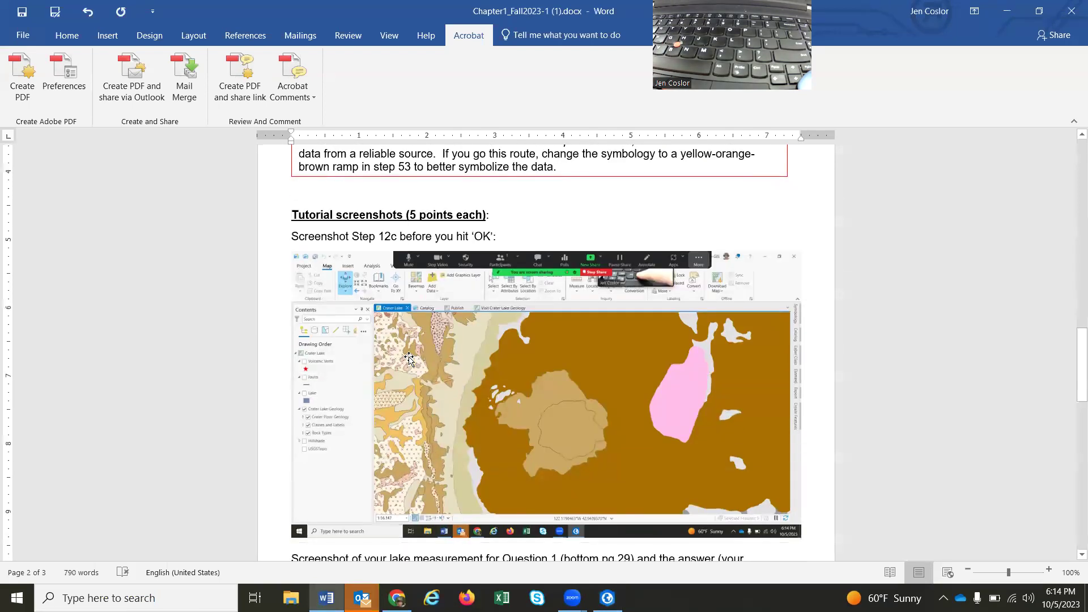
click(617, 379)
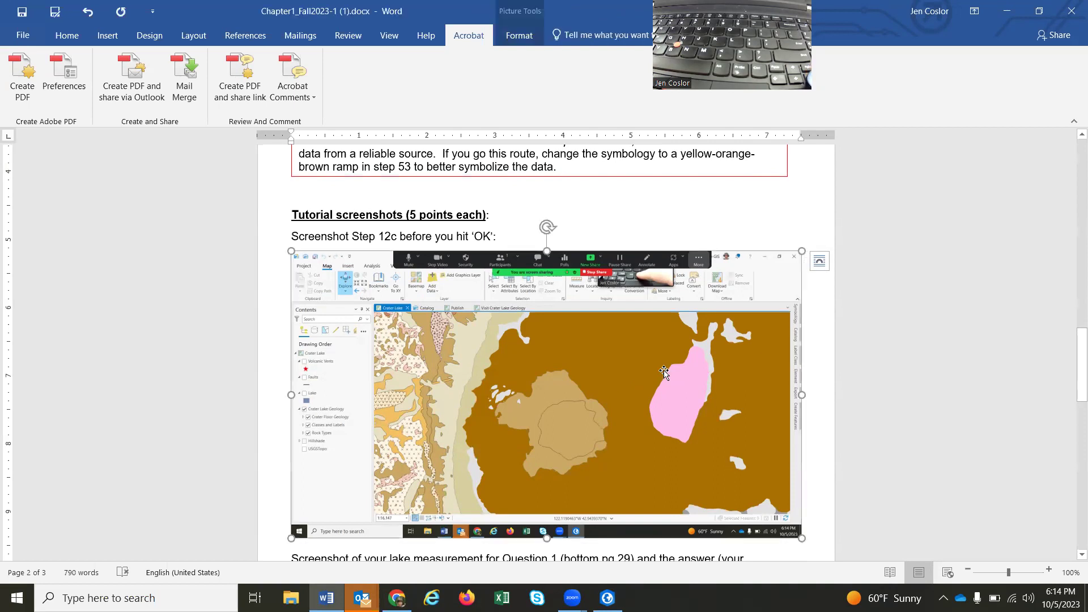
scroll(766, 419, down, 3)
drag(801, 441, 612, 330)
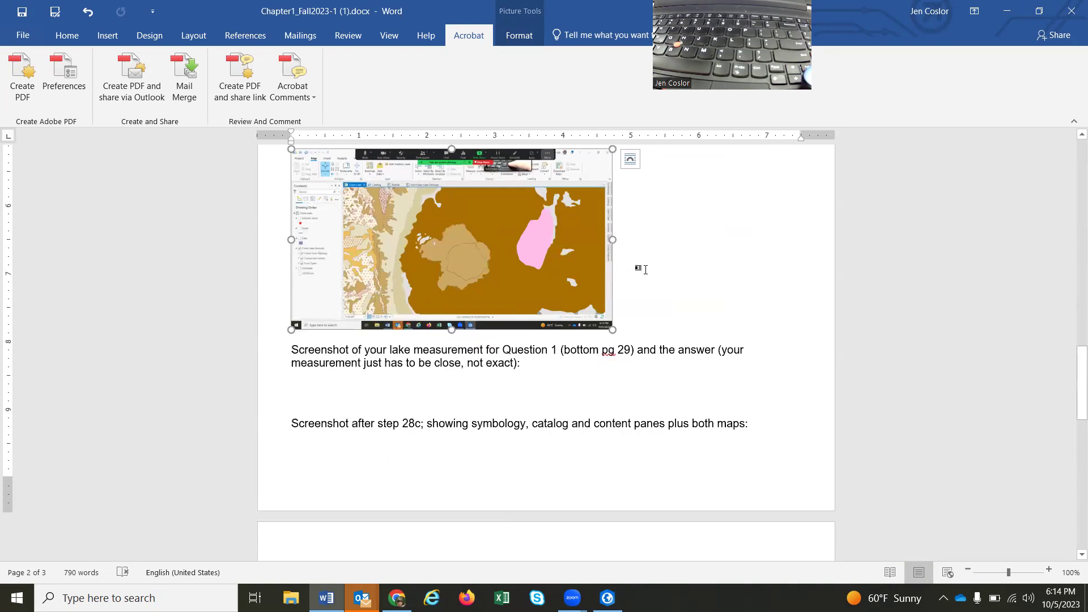
key(ctrl+z)
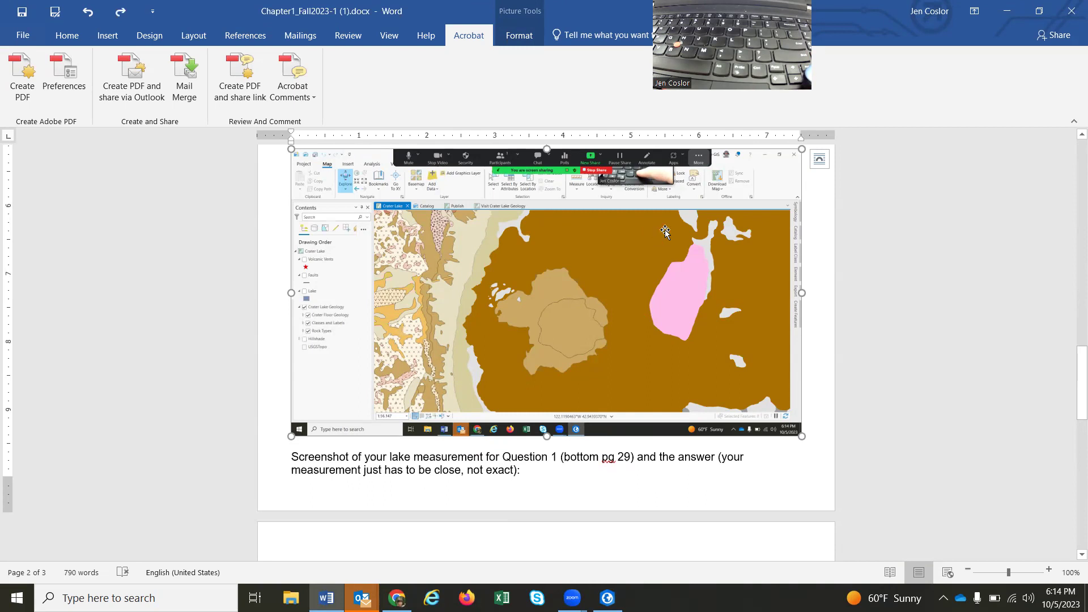
scroll(665, 232, up, 1)
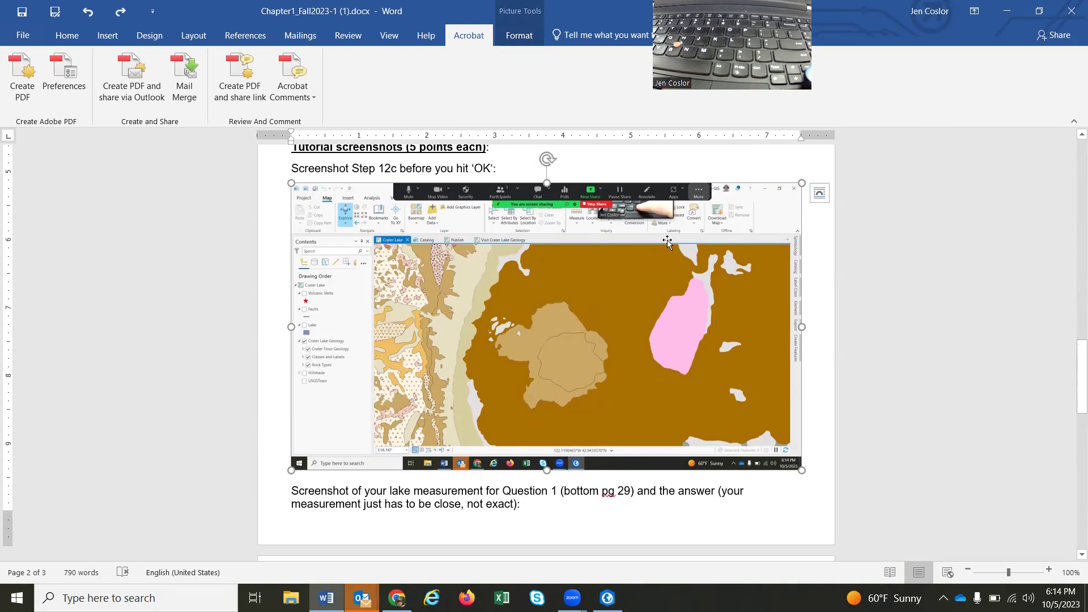
click(923, 369)
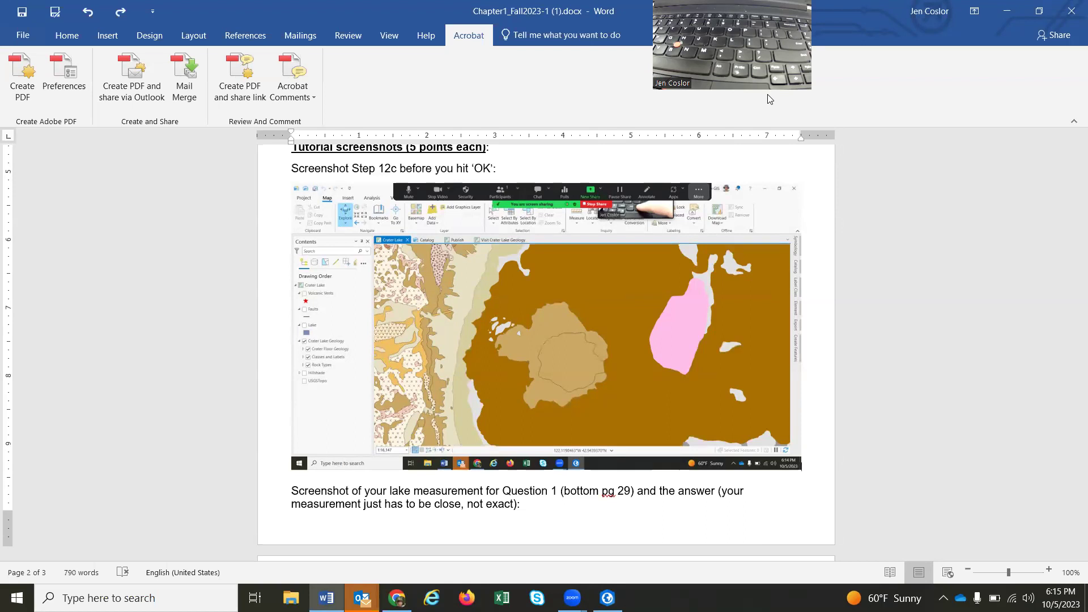
scroll(865, 277, up, 10)
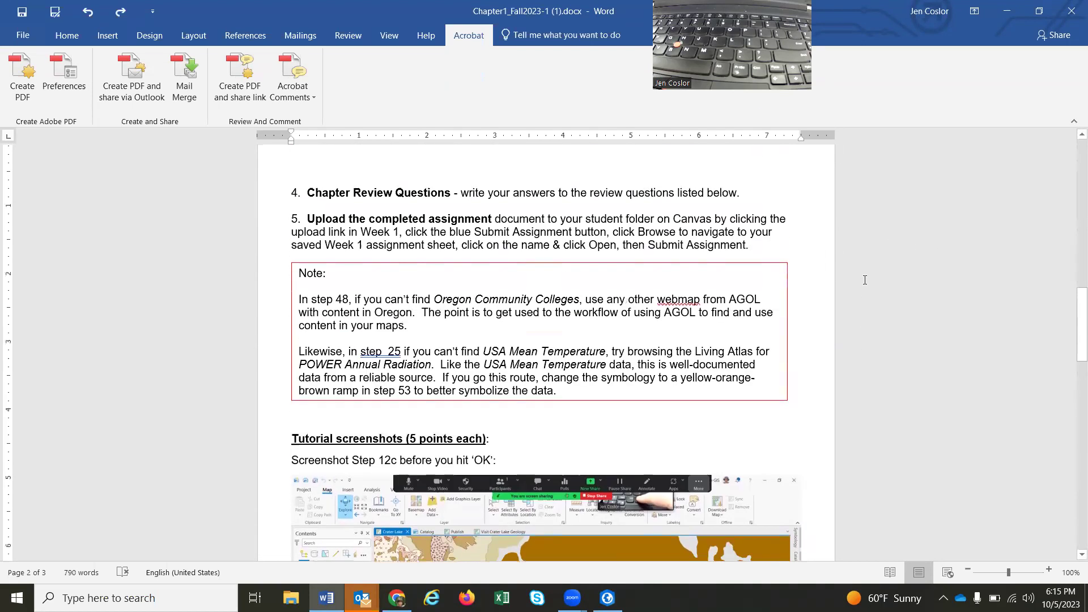
scroll(866, 276, up, 5)
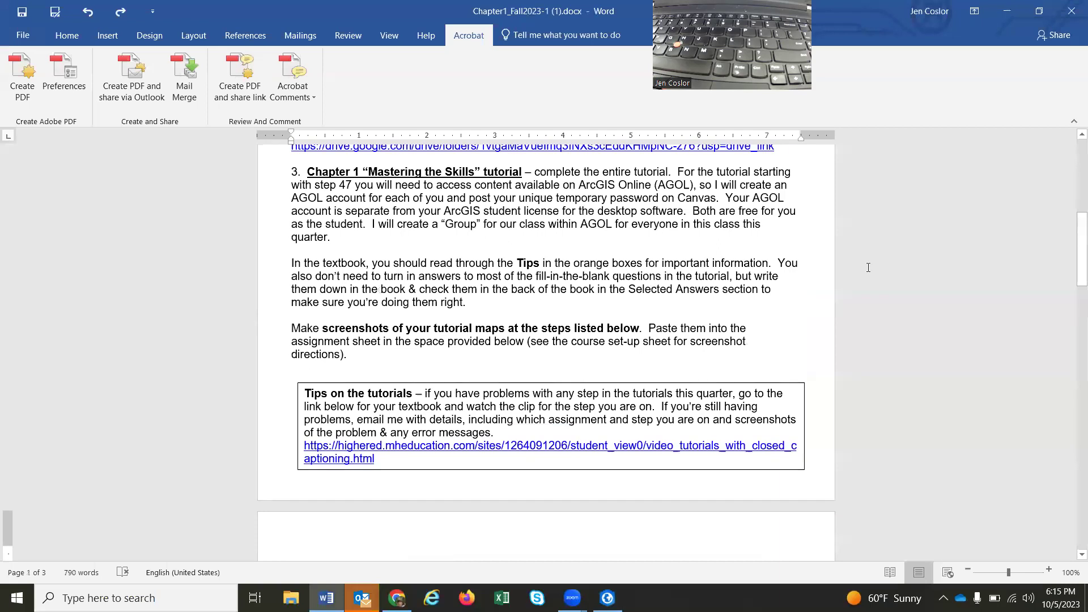
scroll(878, 299, up, 2)
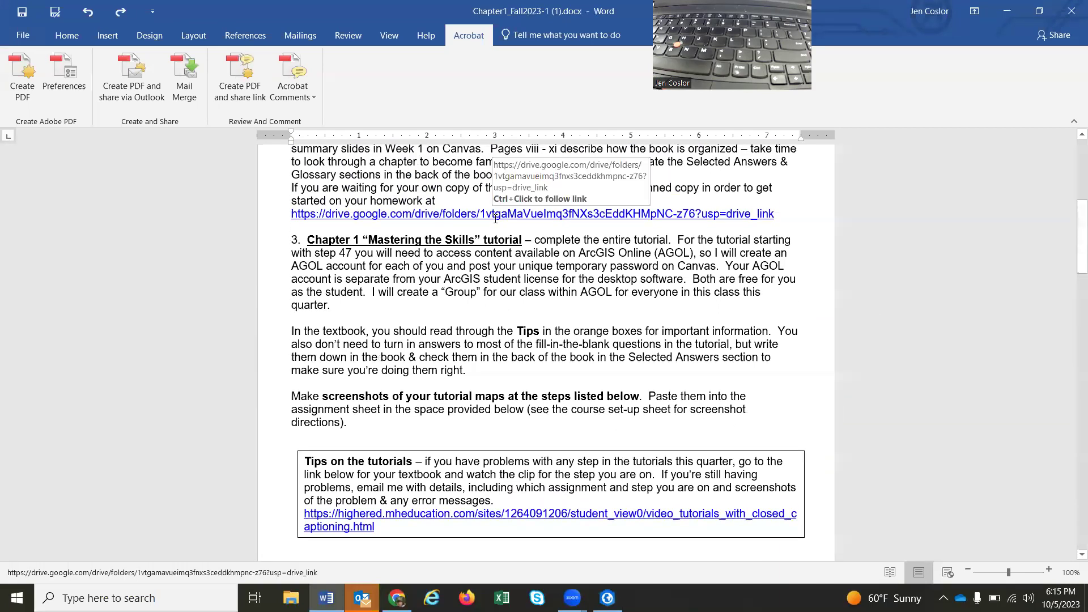
scroll(496, 277, up, 3)
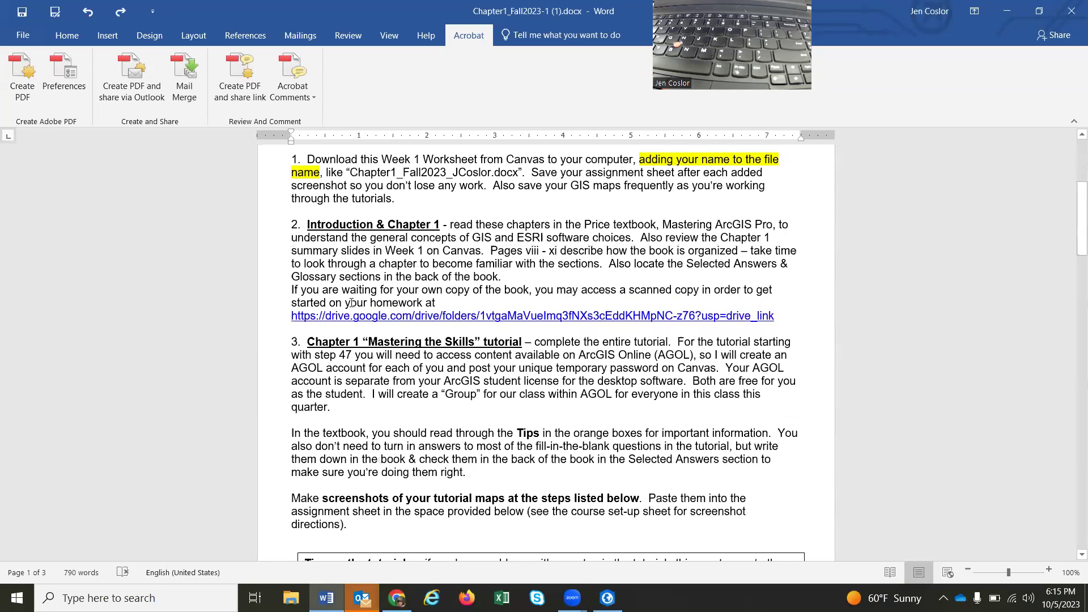
scroll(362, 314, down, 5)
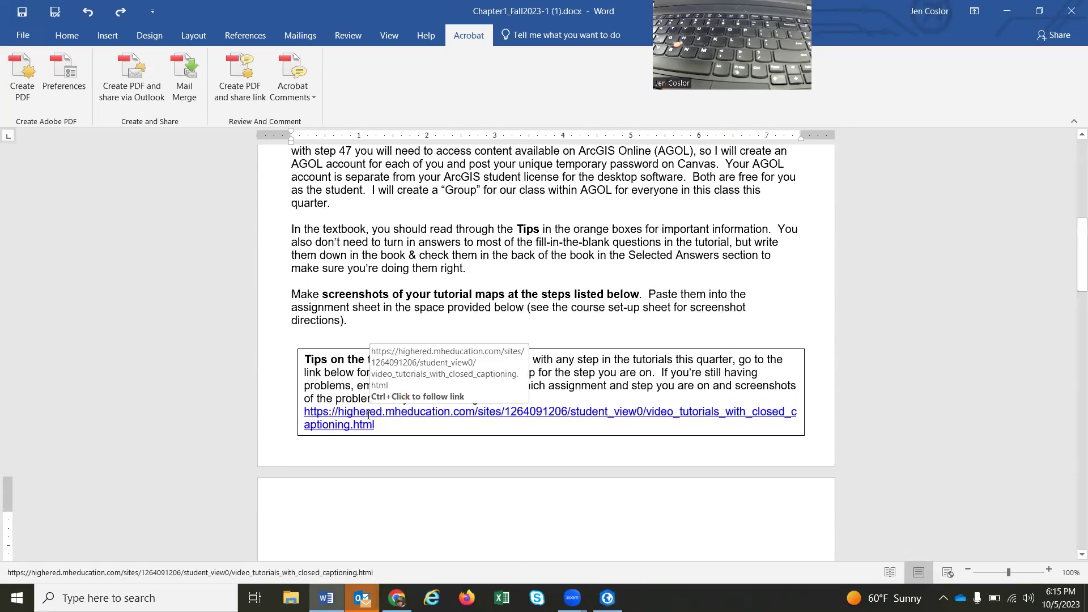
double_click(364, 414)
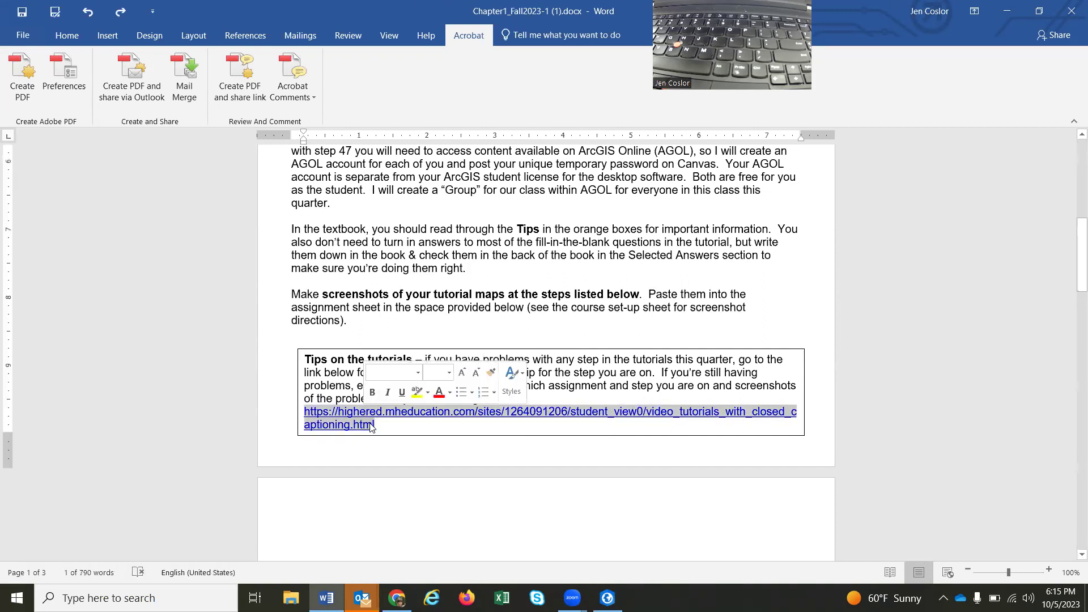
mouse_move(396, 598)
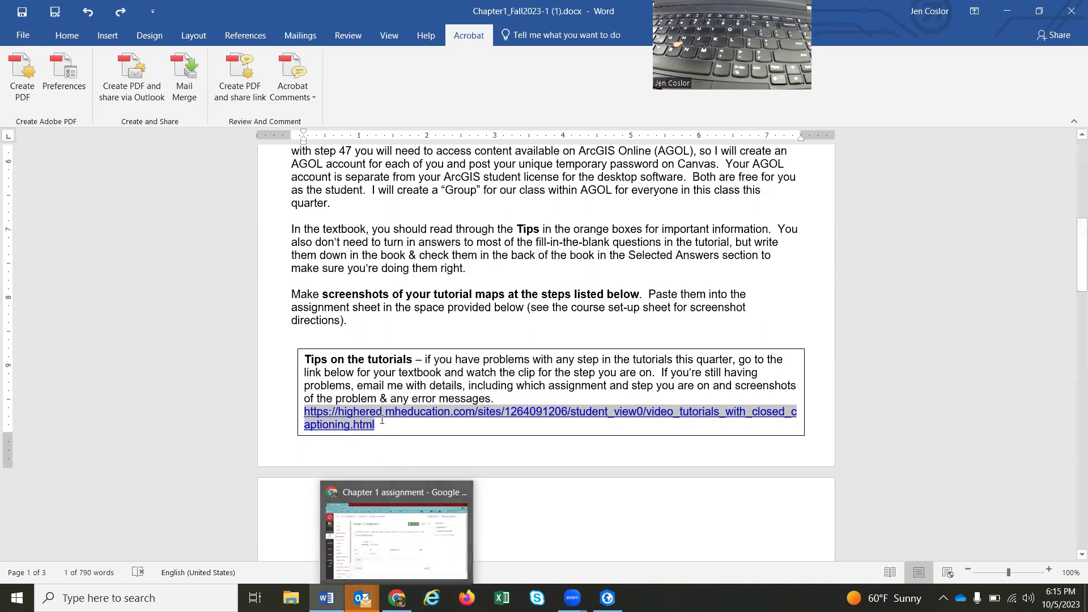
scroll(367, 365, up, 4)
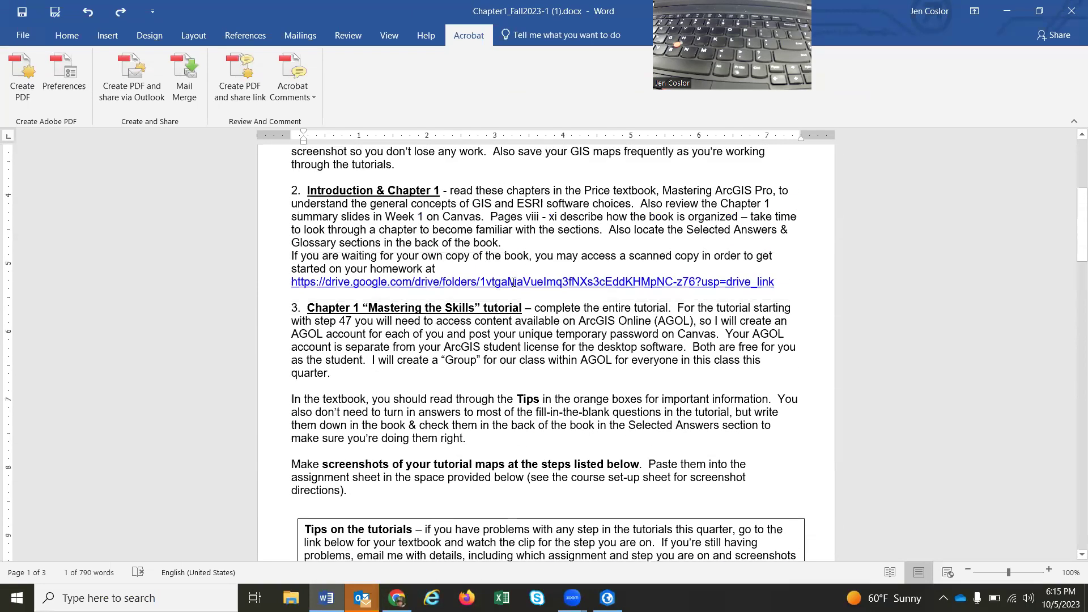